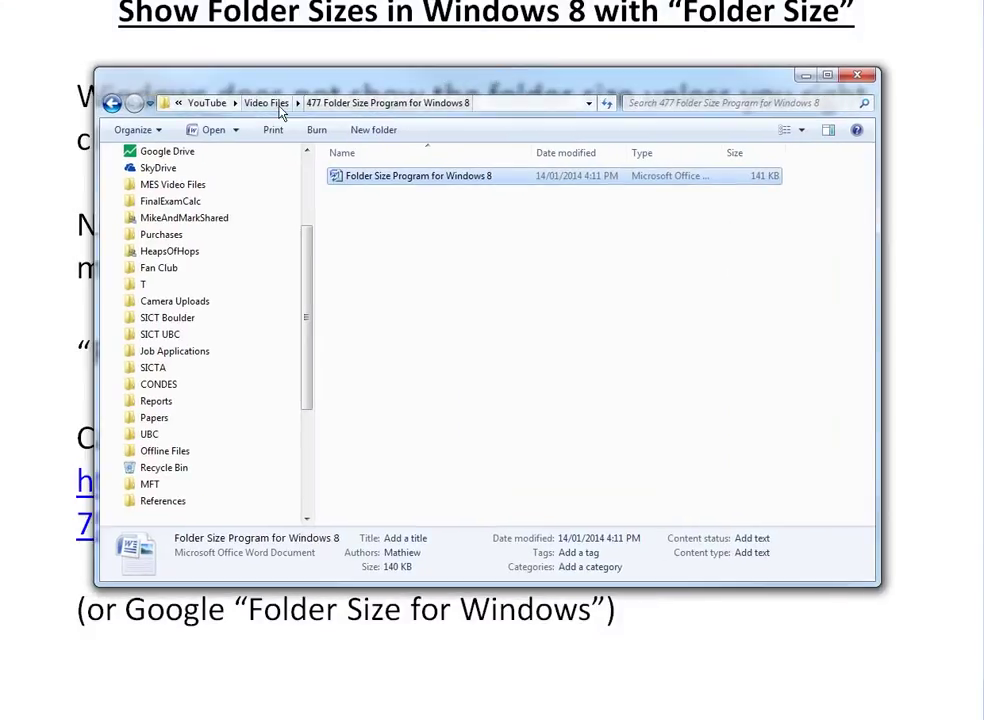
Go up to the Video Files folder and select, then deselect, its six folders
{"action": "left_click", "coordinate": [274, 104]}
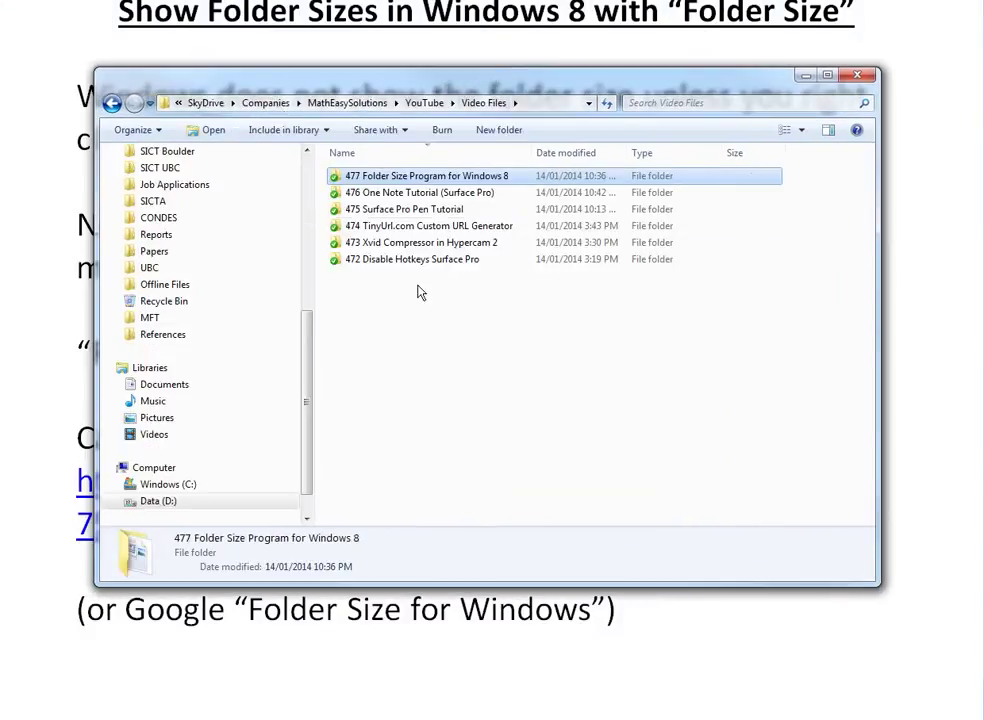
{"action": "mouse_move", "coordinate": [495, 226]}
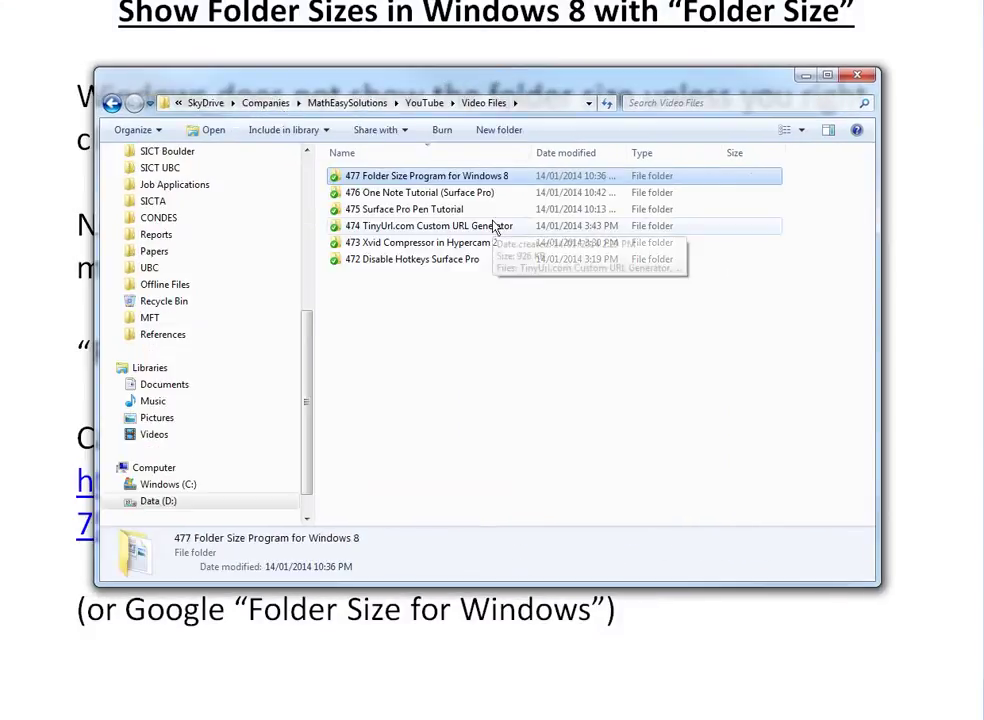
{"action": "right_click", "coordinate": [397, 180]}
{"action": "left_click", "coordinate": [504, 315]}
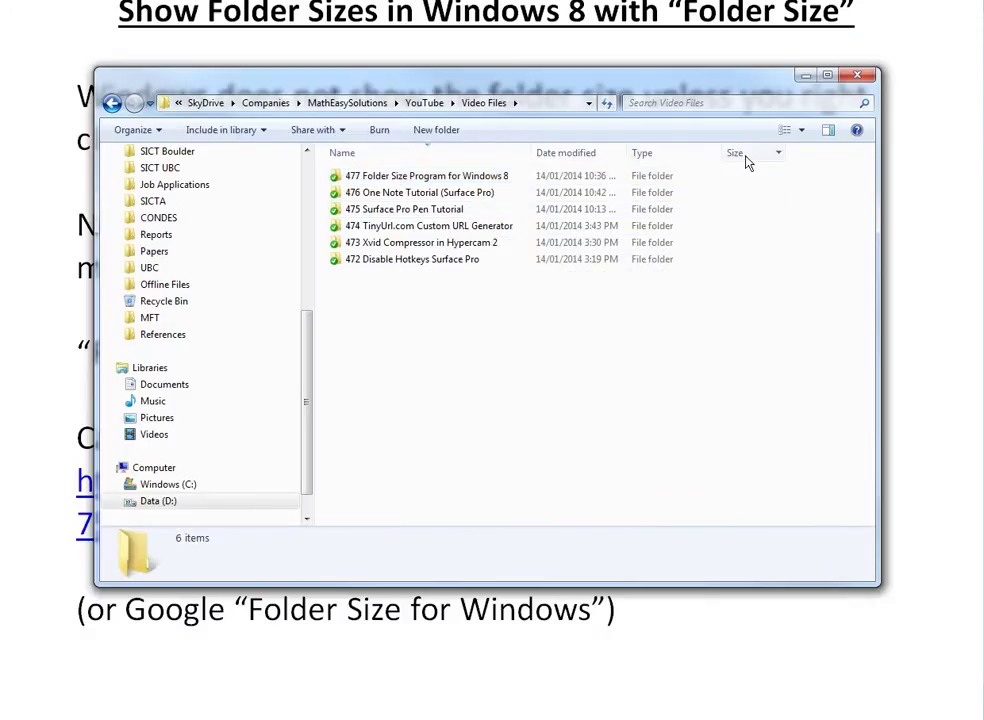
{"action": "left_click_drag", "start_coordinate": [780, 321], "coordinate": [747, 158]}
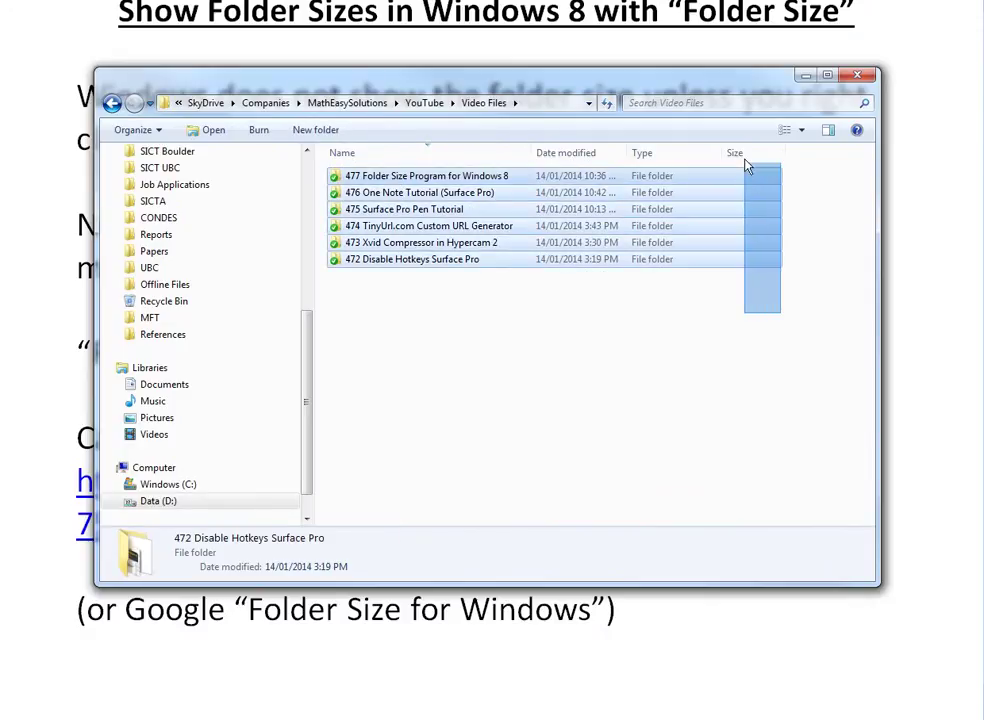
{"action": "left_click", "coordinate": [716, 397]}
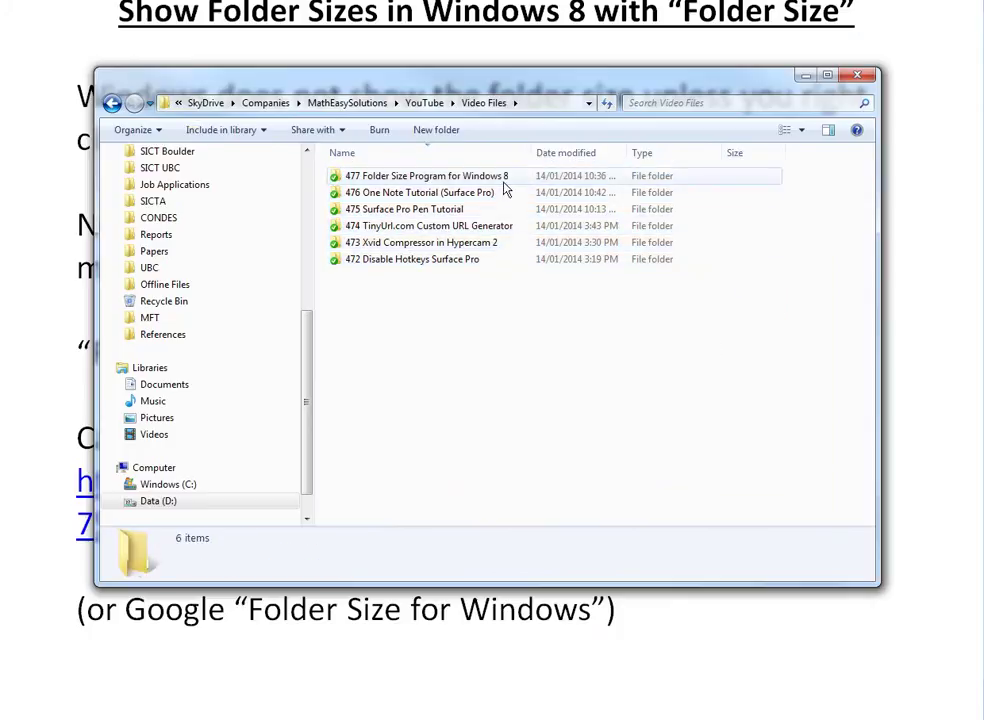
Check folder 477's Properties to read its 140 KB size, then close it
{"action": "right_click", "coordinate": [398, 181]}
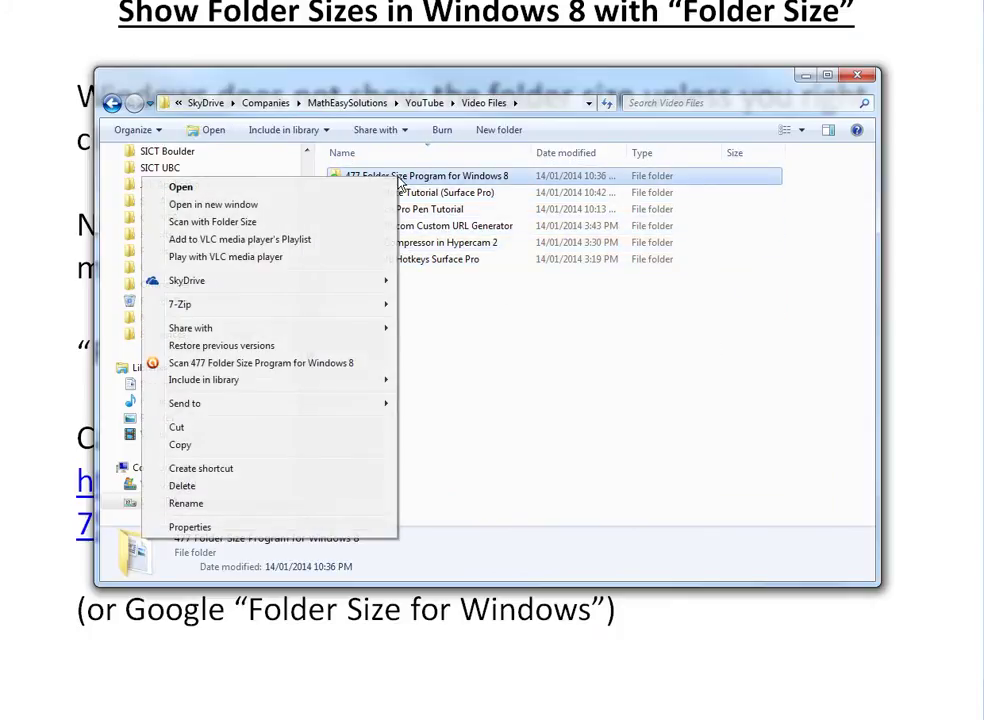
{"action": "left_click", "coordinate": [185, 527]}
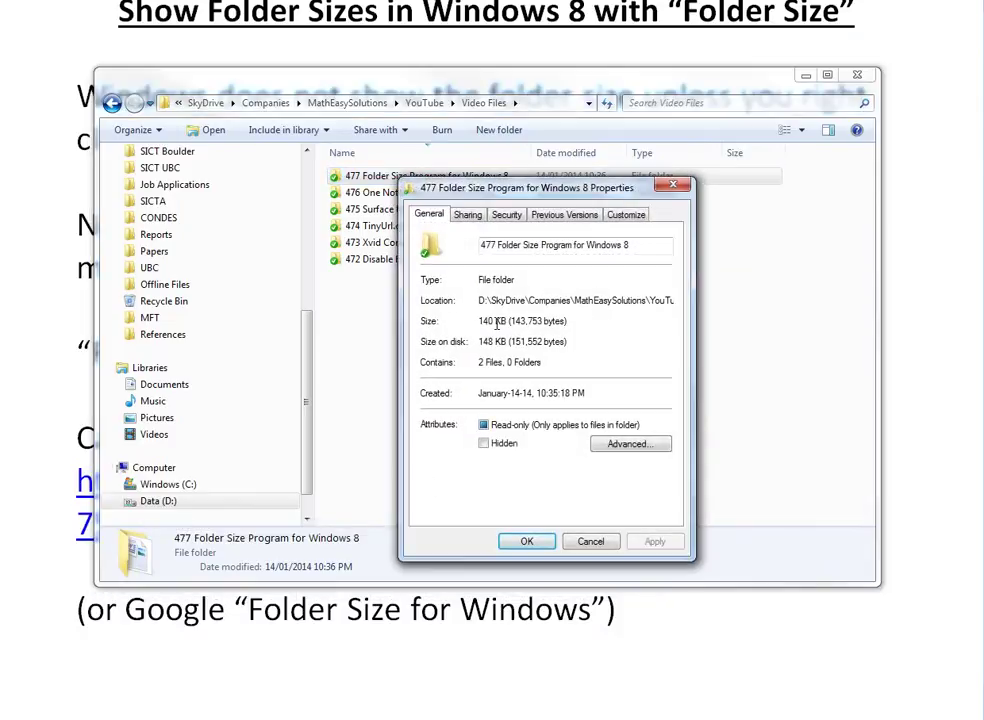
{"action": "left_click_drag", "start_coordinate": [510, 323], "coordinate": [479, 327]}
{"action": "left_click", "coordinate": [490, 321]}
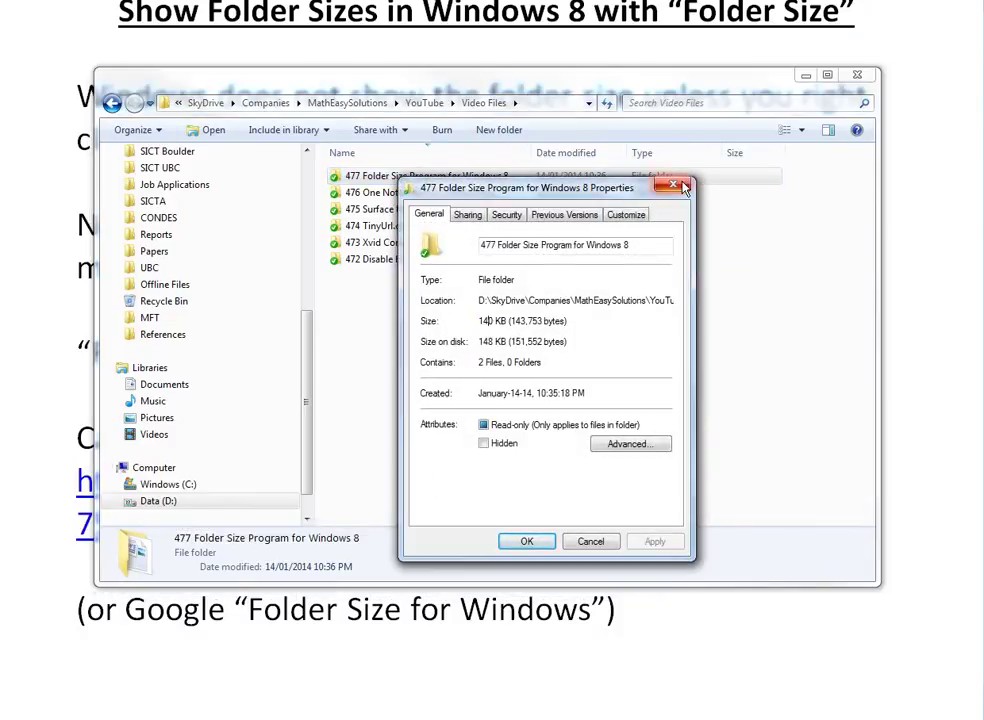
{"action": "left_click", "coordinate": [684, 188]}
{"action": "left_click_drag", "start_coordinate": [593, 340], "coordinate": [323, 165]}
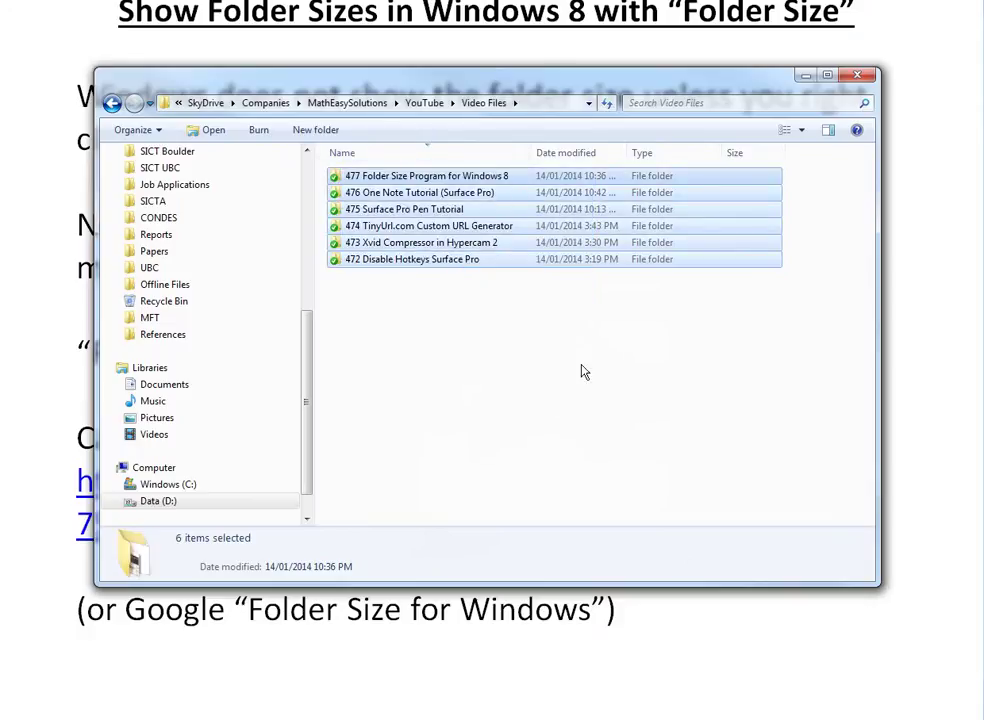
{"action": "left_click", "coordinate": [585, 372]}
Bring up folder 476's actions, then partly select the download link in the Word notes
{"action": "right_click", "coordinate": [417, 192]}
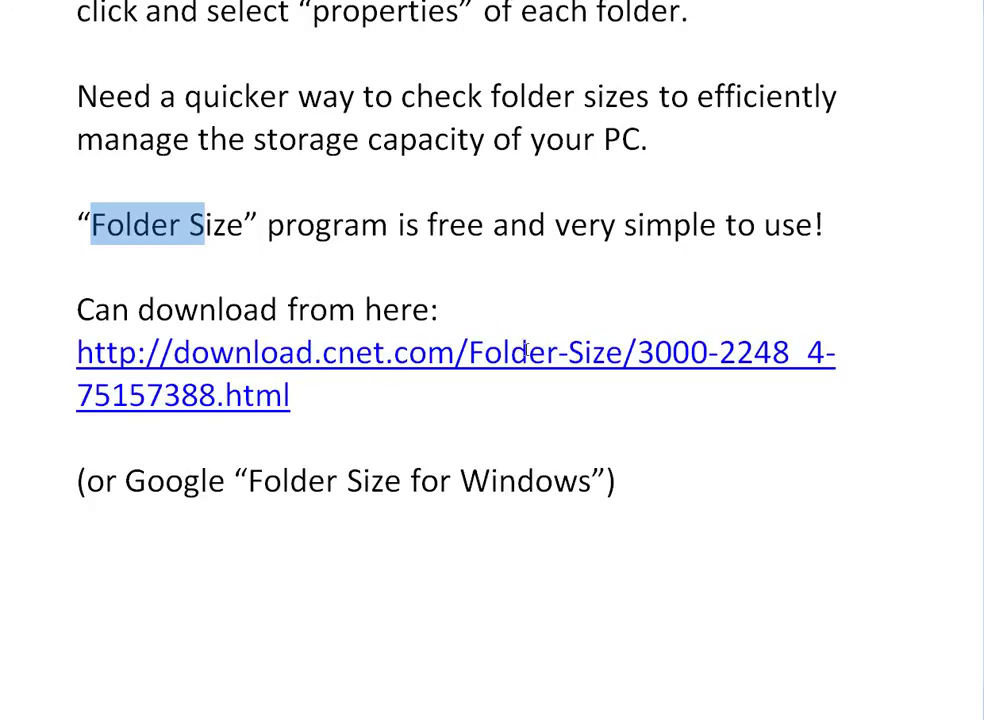
{"action": "left_click", "coordinate": [413, 404]}
{"action": "left_click_drag", "start_coordinate": [413, 404], "coordinate": [90, 353]}
{"action": "left_click", "coordinate": [368, 420]}
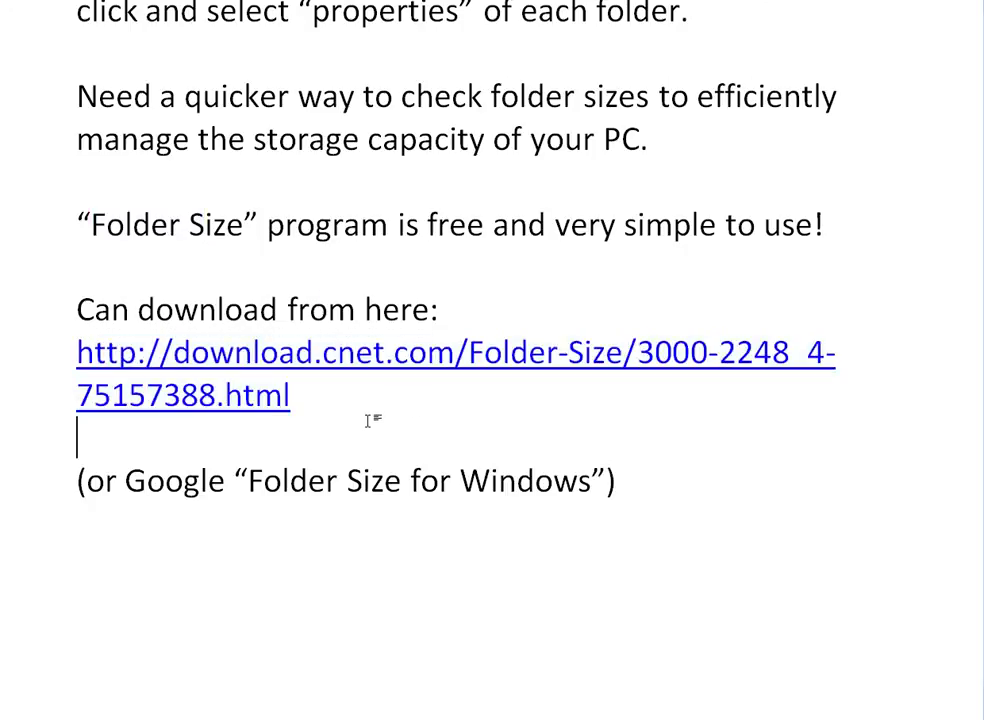
Select the entire cnet download link in the Word notes' download section
{"action": "scroll", "coordinate": [336, 398], "scroll_direction": "down", "scroll_amount": 1}
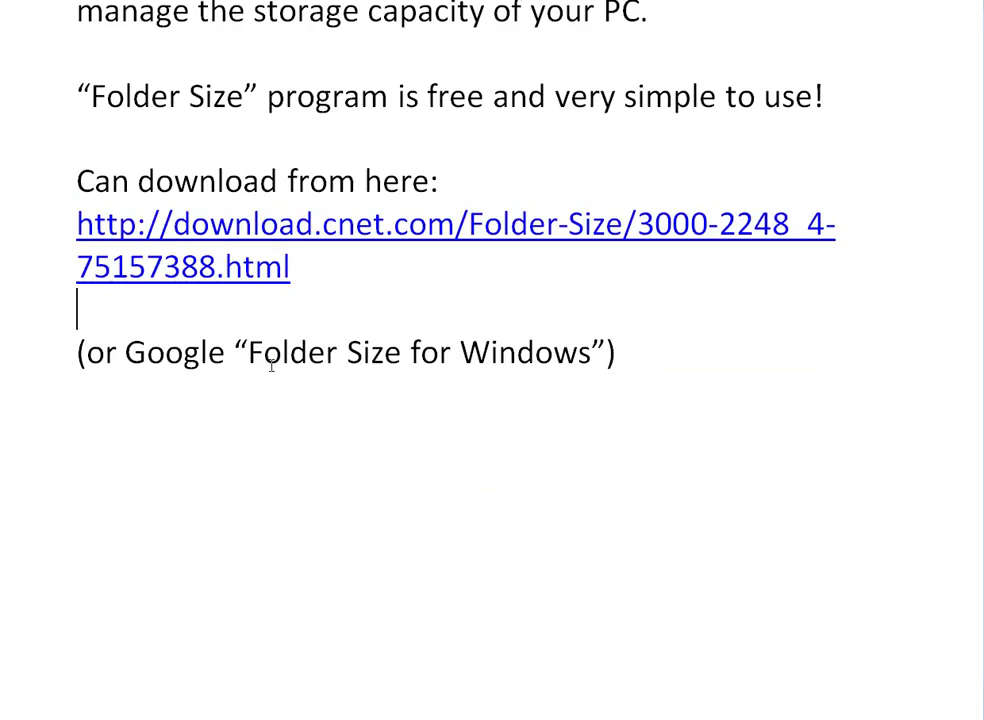
{"action": "left_click_drag", "start_coordinate": [262, 357], "coordinate": [490, 366]}
{"action": "left_click", "coordinate": [590, 353]}
{"action": "scroll", "coordinate": [364, 283], "scroll_direction": "up", "scroll_amount": 1}
{"action": "left_click_drag", "start_coordinate": [314, 338], "coordinate": [70, 286]}
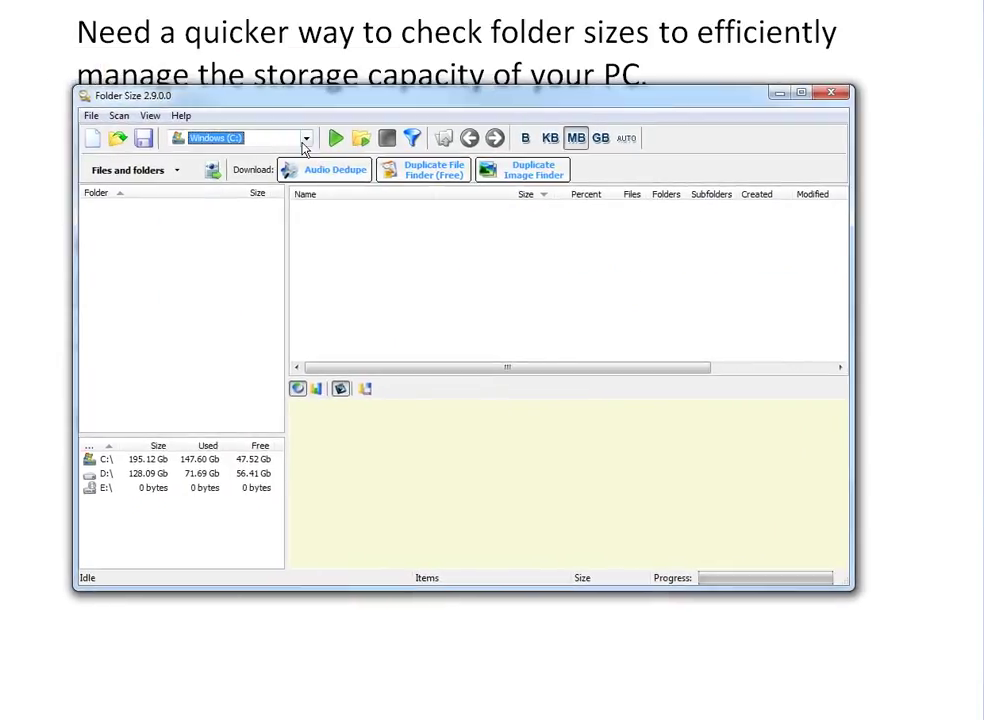
Scan the Data (D:) drive, charting Dropbox at 64062.76 MB (90.17%)
{"action": "left_click", "coordinate": [307, 140]}
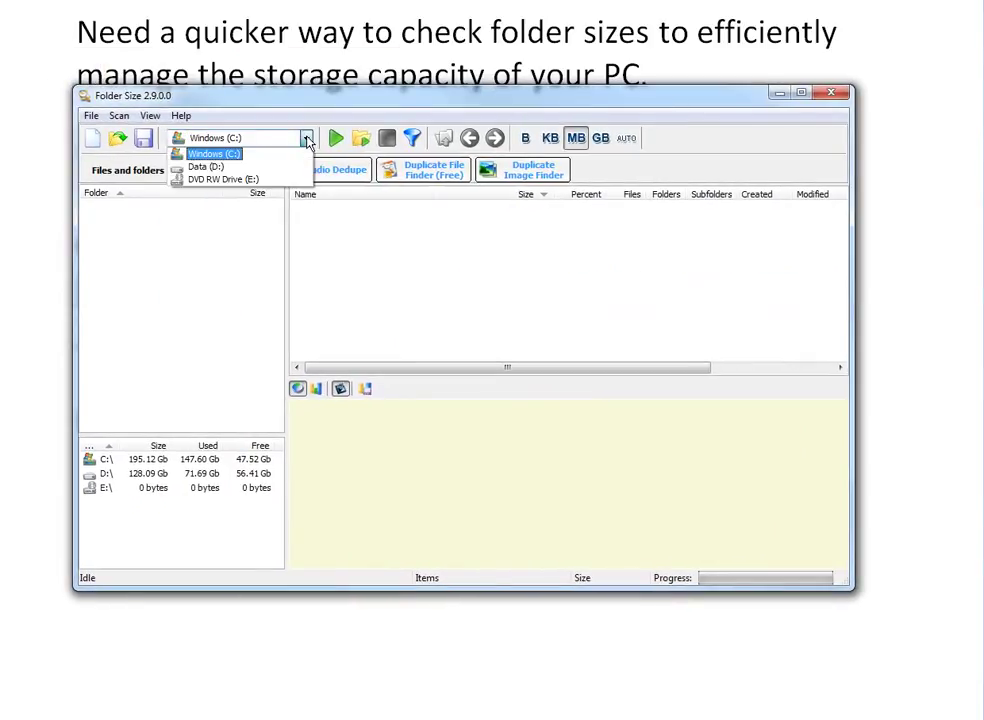
{"action": "left_click", "coordinate": [210, 168]}
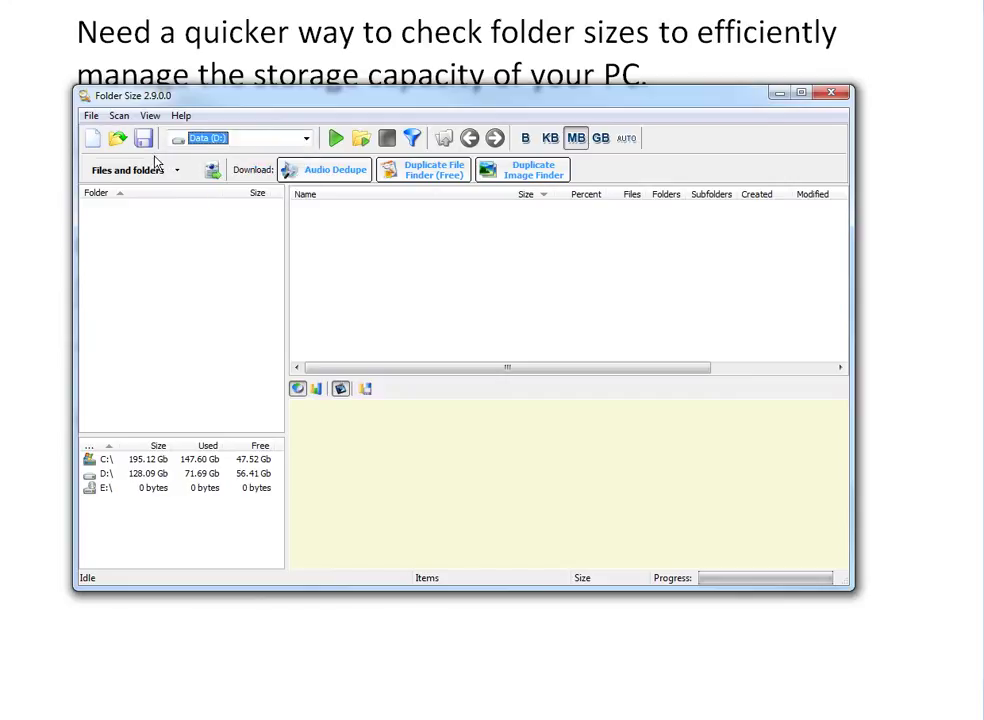
{"action": "left_click", "coordinate": [121, 116]}
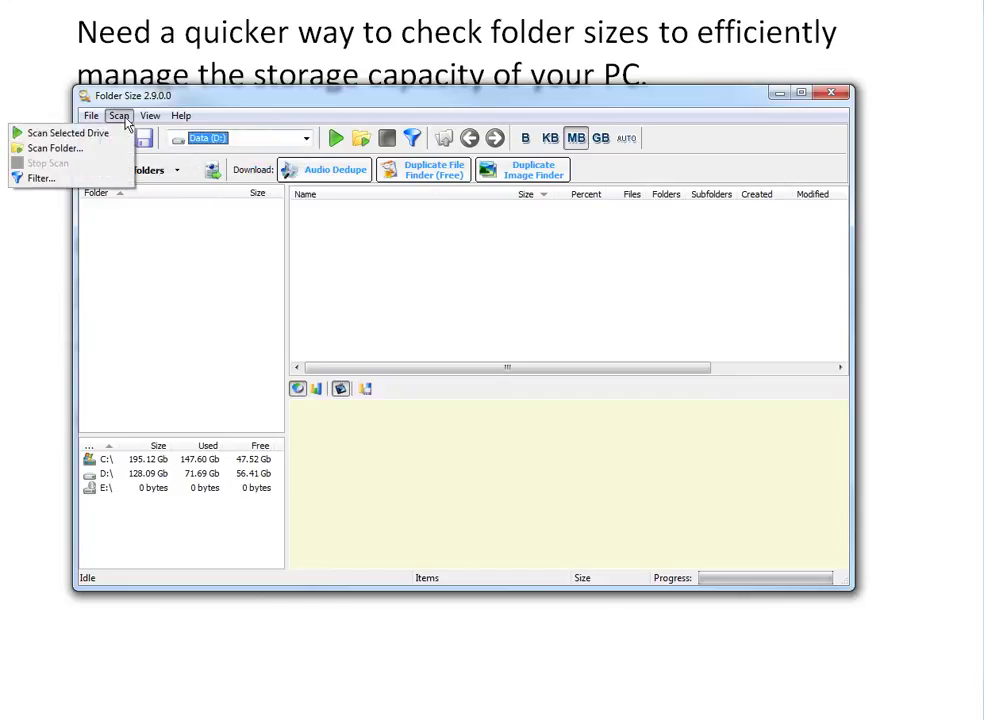
{"action": "left_click", "coordinate": [62, 138]}
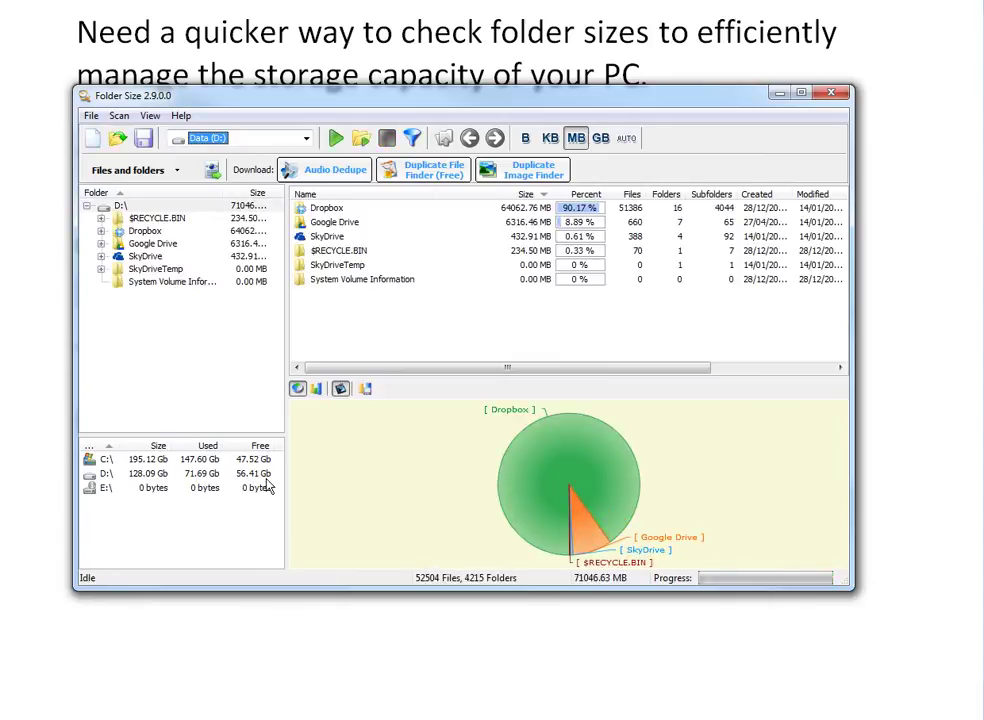
{"action": "mouse_move", "coordinate": [585, 465]}
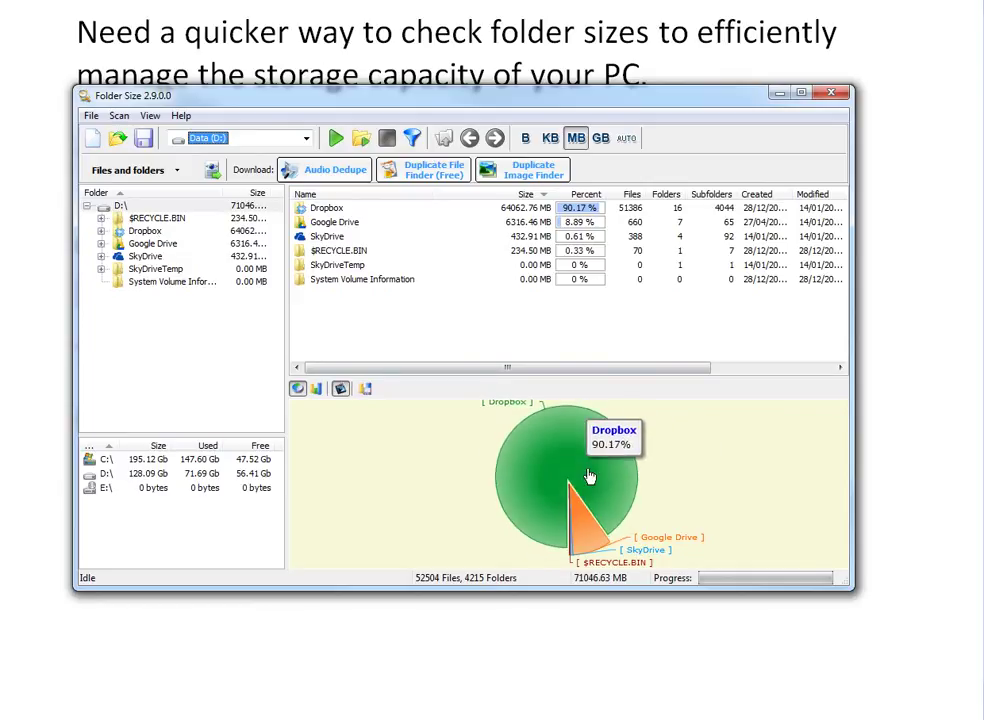
{"action": "mouse_move", "coordinate": [584, 527]}
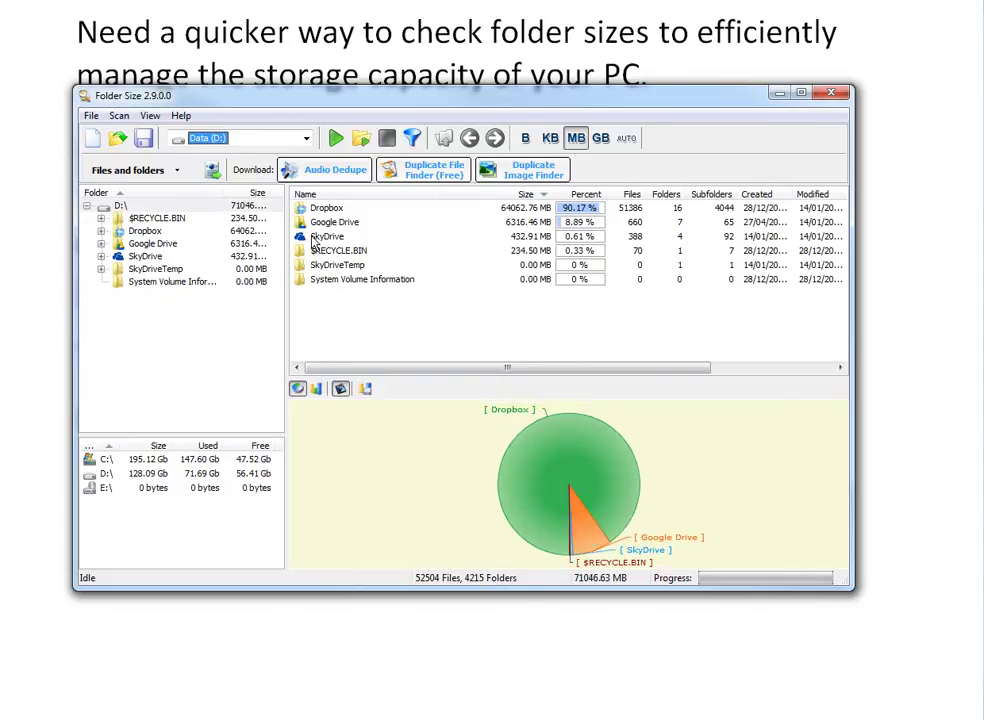
{"action": "left_click_drag", "start_coordinate": [288, 242], "coordinate": [316, 242]}
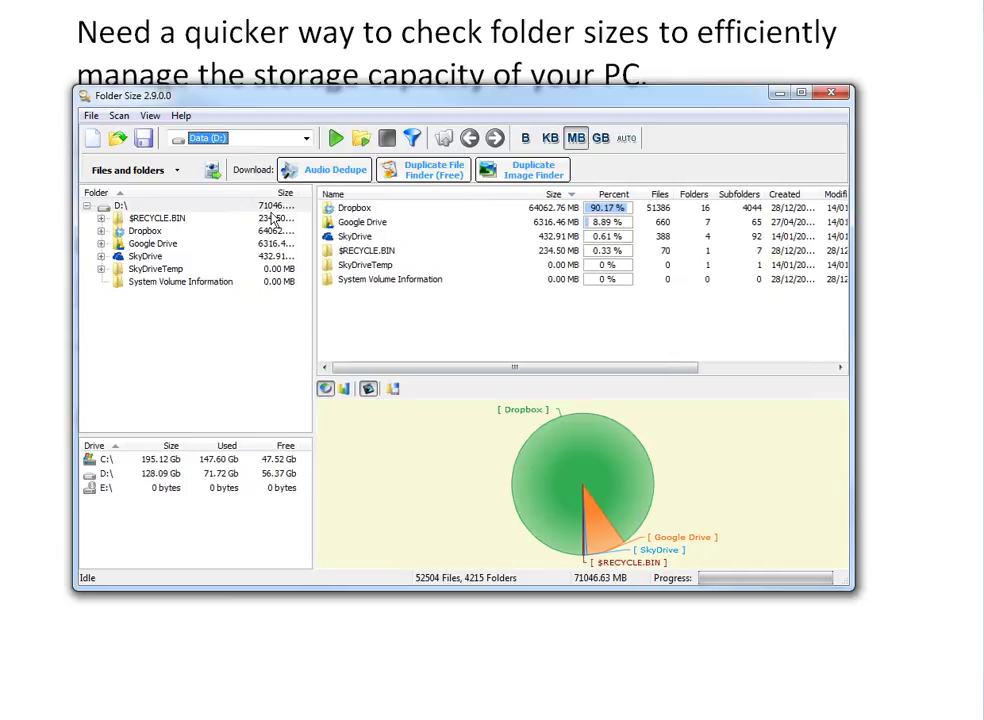
{"action": "left_click_drag", "start_coordinate": [249, 193], "coordinate": [302, 193]}
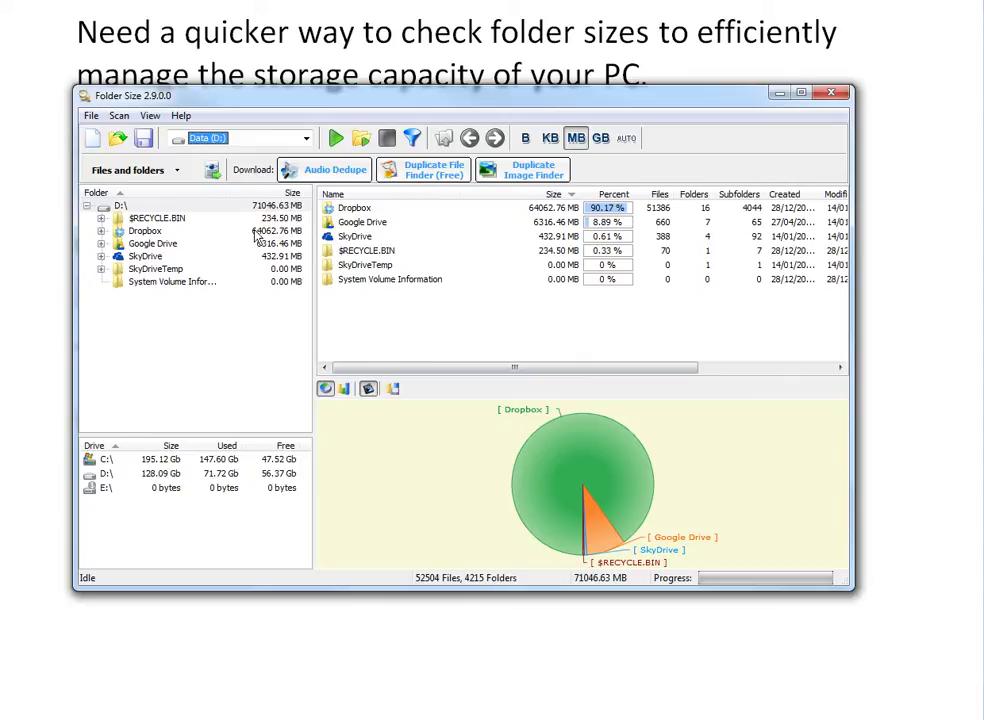
{"action": "left_click", "coordinate": [148, 231]}
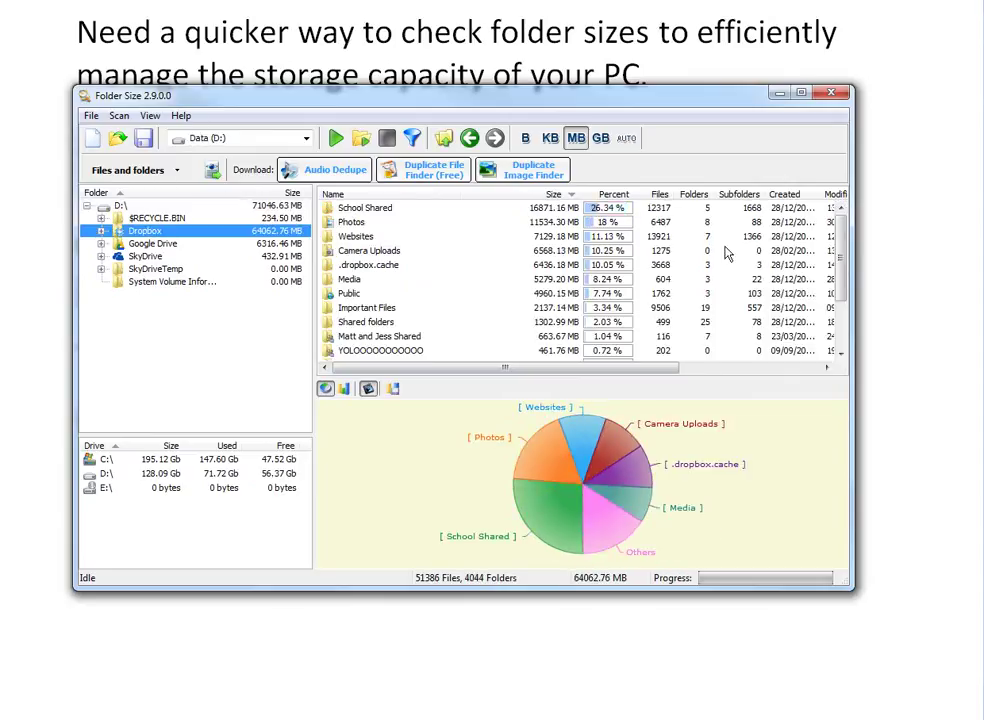
{"action": "left_click_drag", "start_coordinate": [843, 250], "coordinate": [852, 301]}
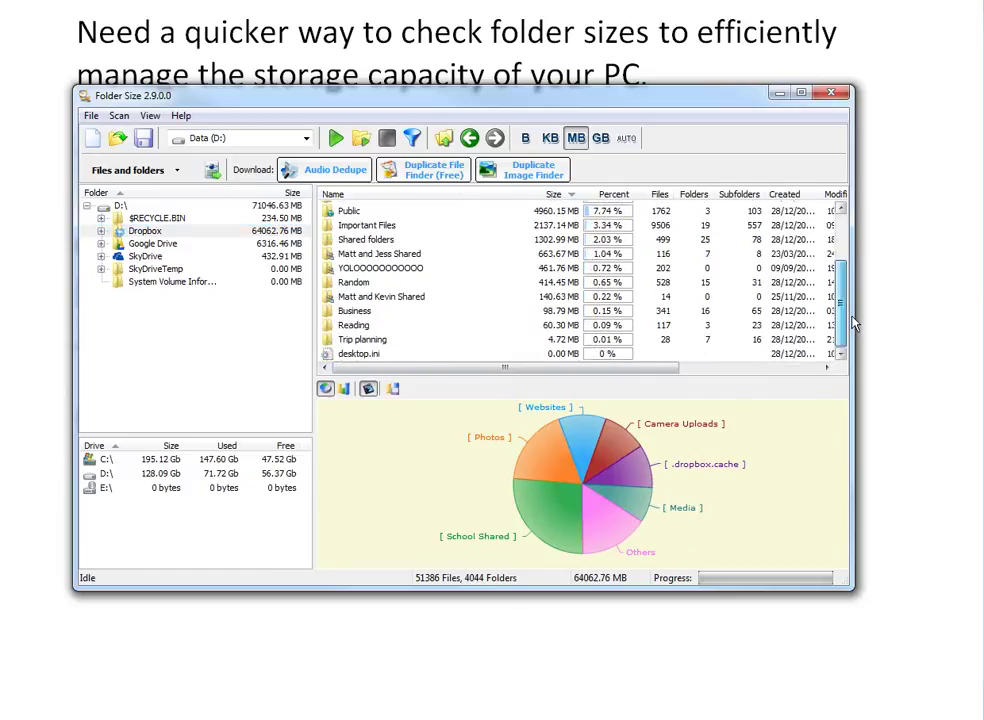
{"action": "scroll", "coordinate": [852, 322], "scroll_direction": "up", "scroll_amount": 3}
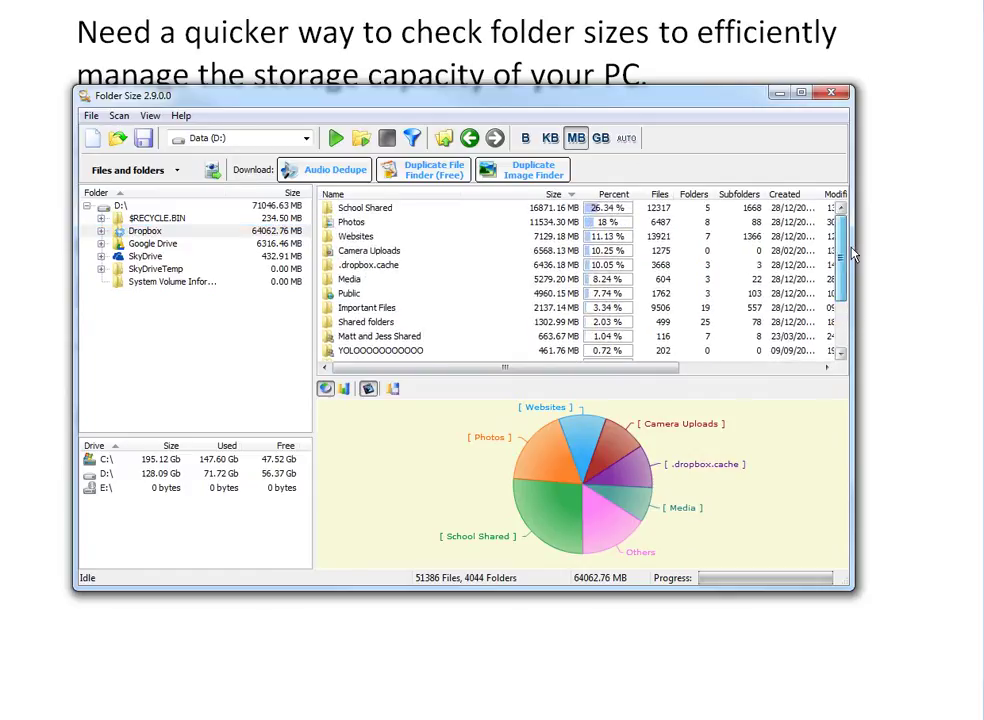
{"action": "left_click", "coordinate": [357, 240]}
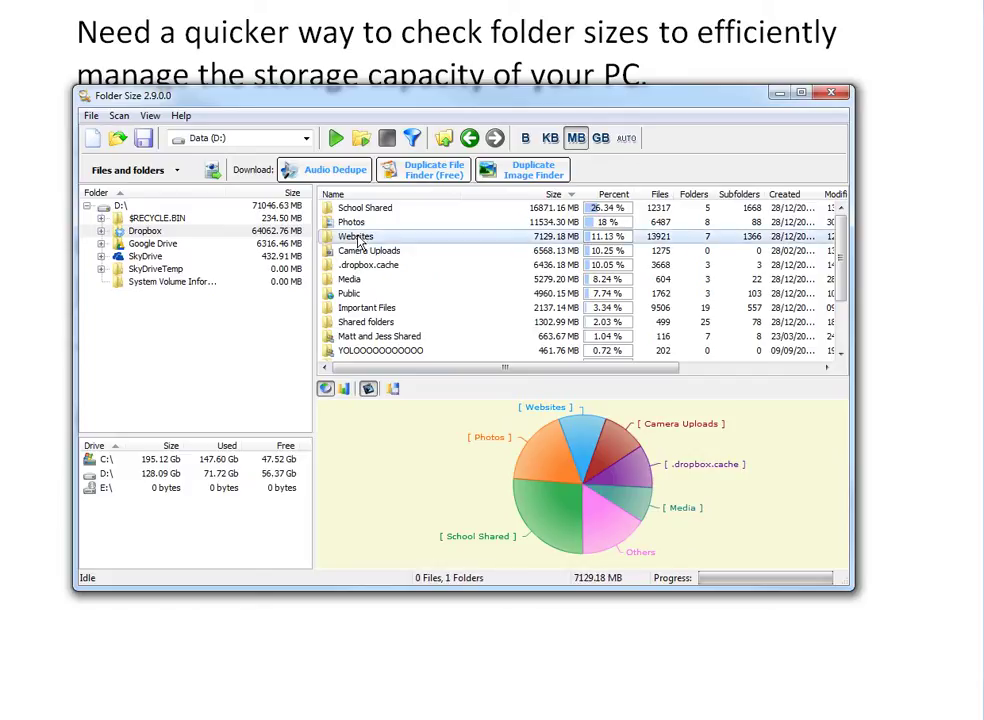
{"action": "double_click", "coordinate": [357, 238]}
{"action": "left_click", "coordinate": [375, 223]}
{"action": "double_click", "coordinate": [375, 223]}
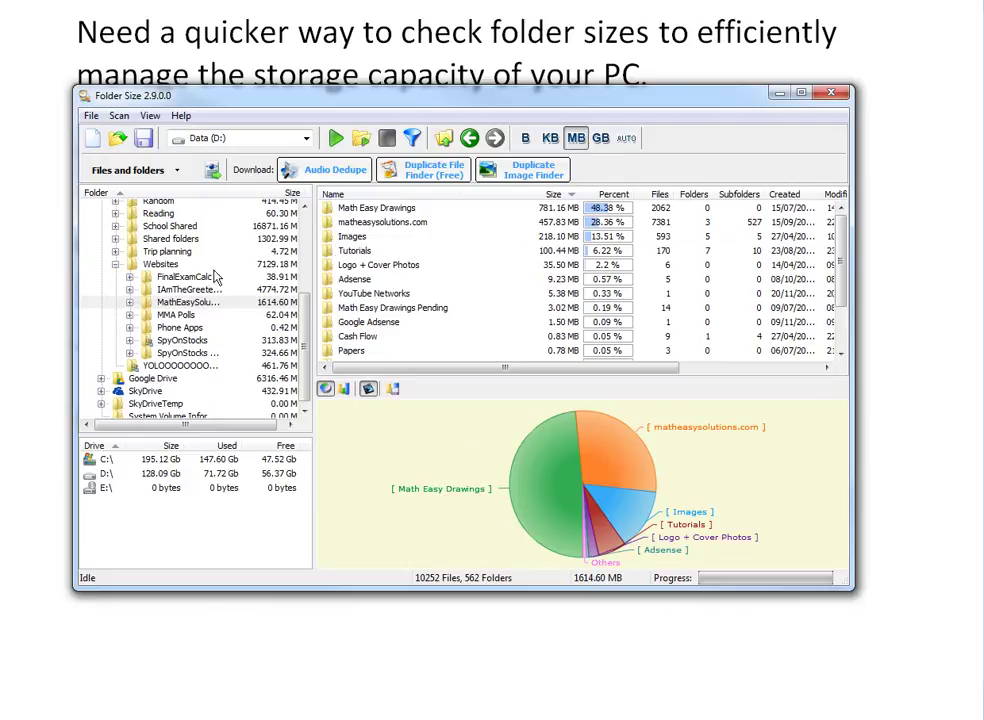
{"action": "scroll", "coordinate": [176, 235], "scroll_direction": "up", "scroll_amount": 4}
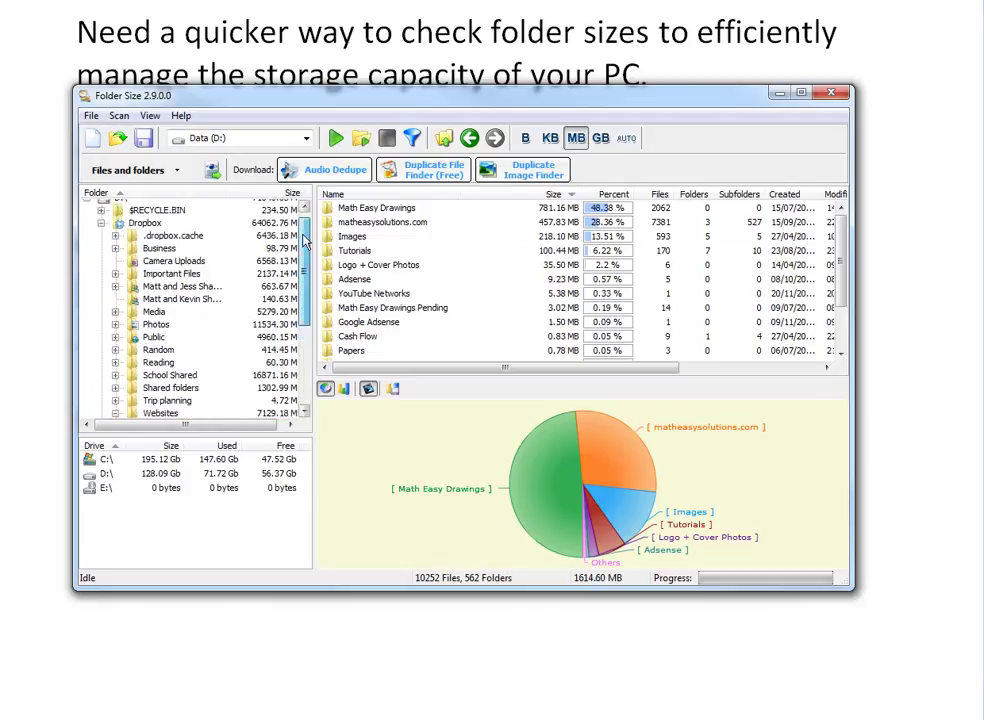
{"action": "left_click", "coordinate": [145, 223]}
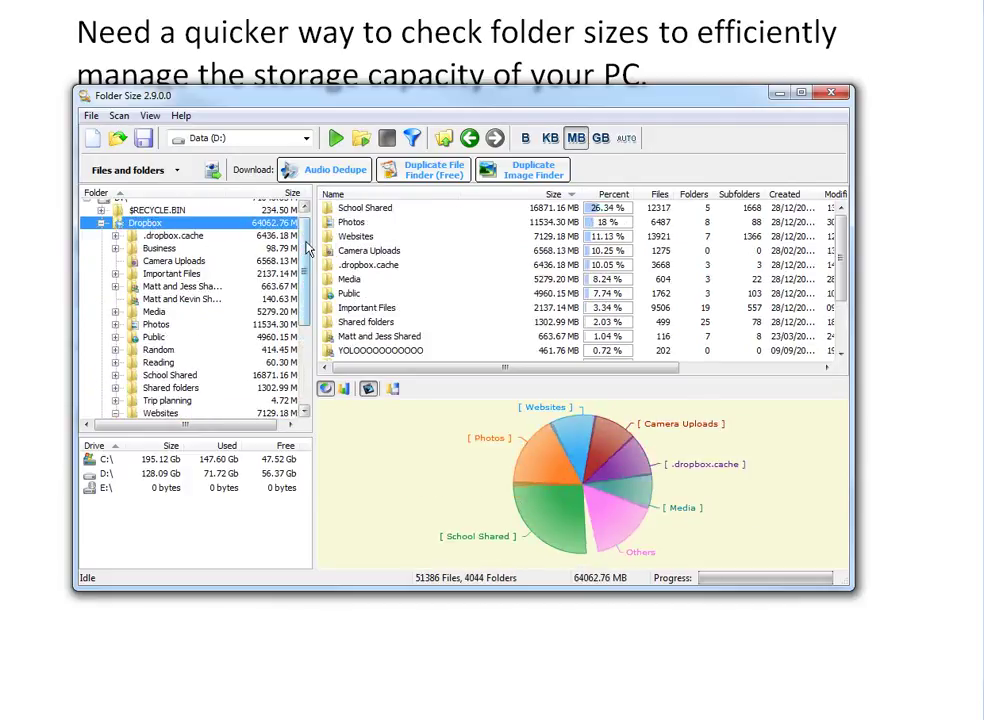
Switch to a 3-D bar chart, with School Shared tallest at 26.34%
{"action": "left_click", "coordinate": [343, 389]}
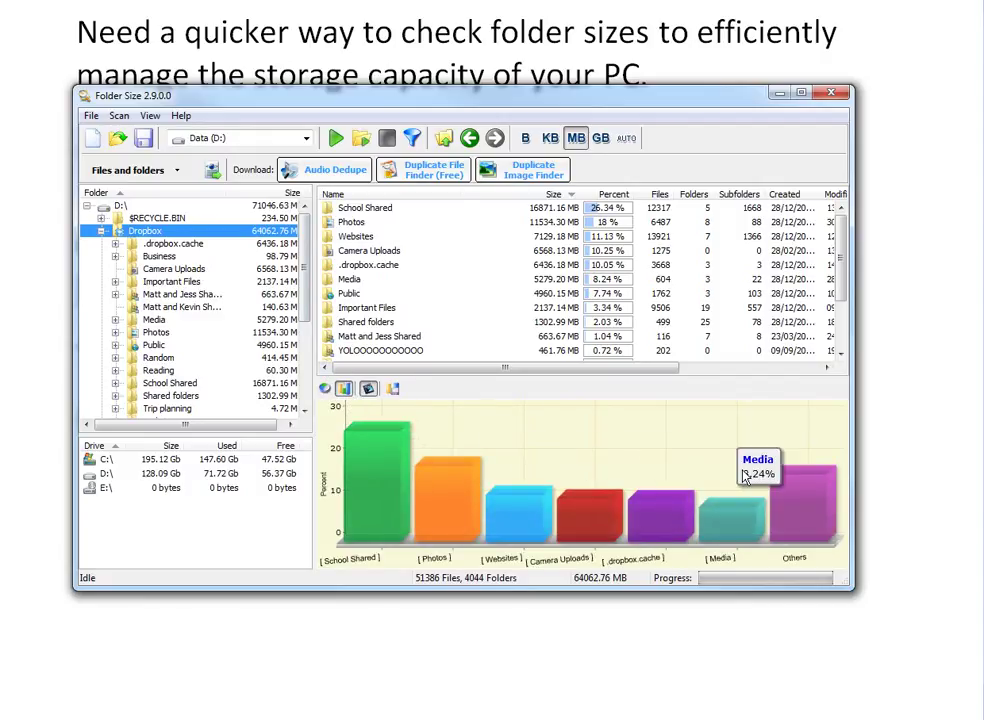
{"action": "mouse_move", "coordinate": [555, 505]}
{"action": "mouse_move", "coordinate": [783, 518]}
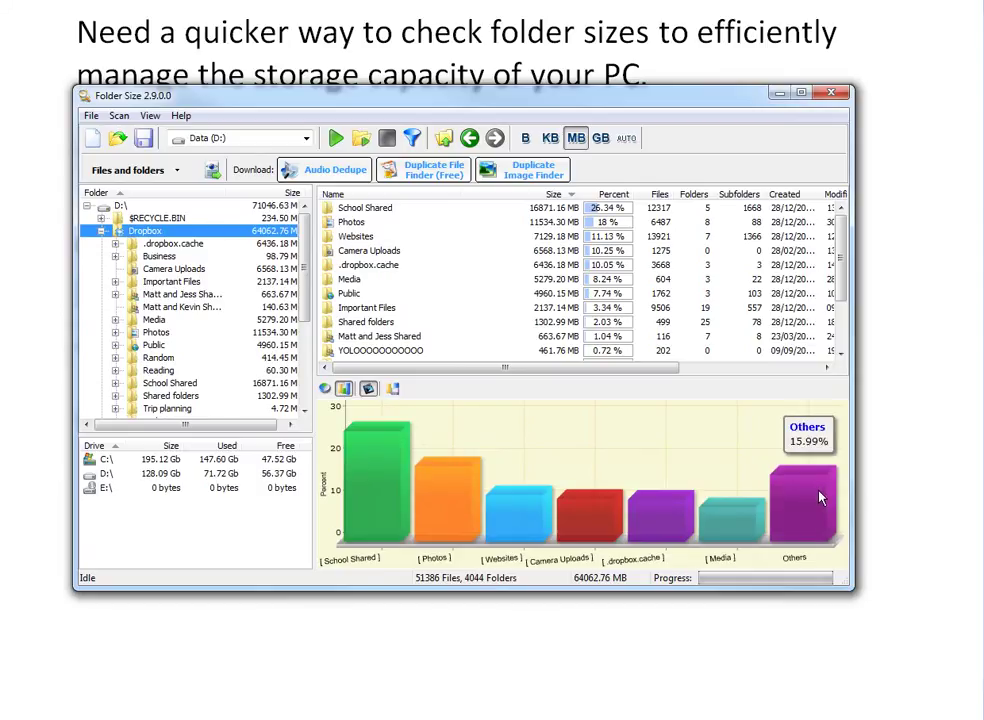
{"action": "mouse_move", "coordinate": [388, 430]}
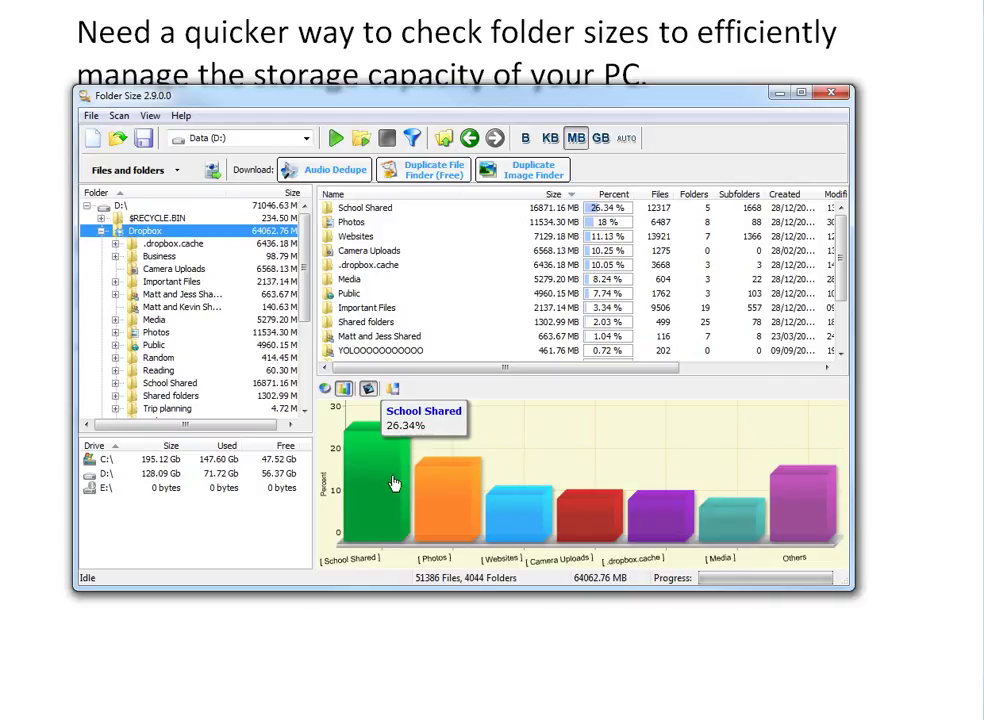
Drill down through School Shared and Masters - Unshared into the UBC folder
{"action": "left_click", "coordinate": [366, 210]}
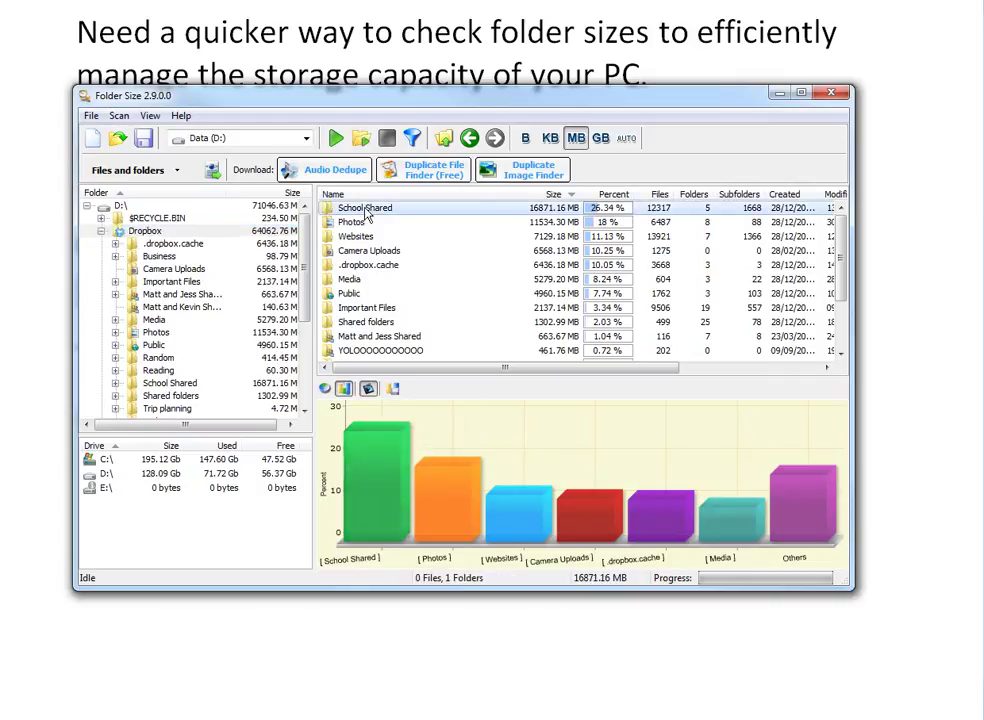
{"action": "double_click", "coordinate": [366, 210]}
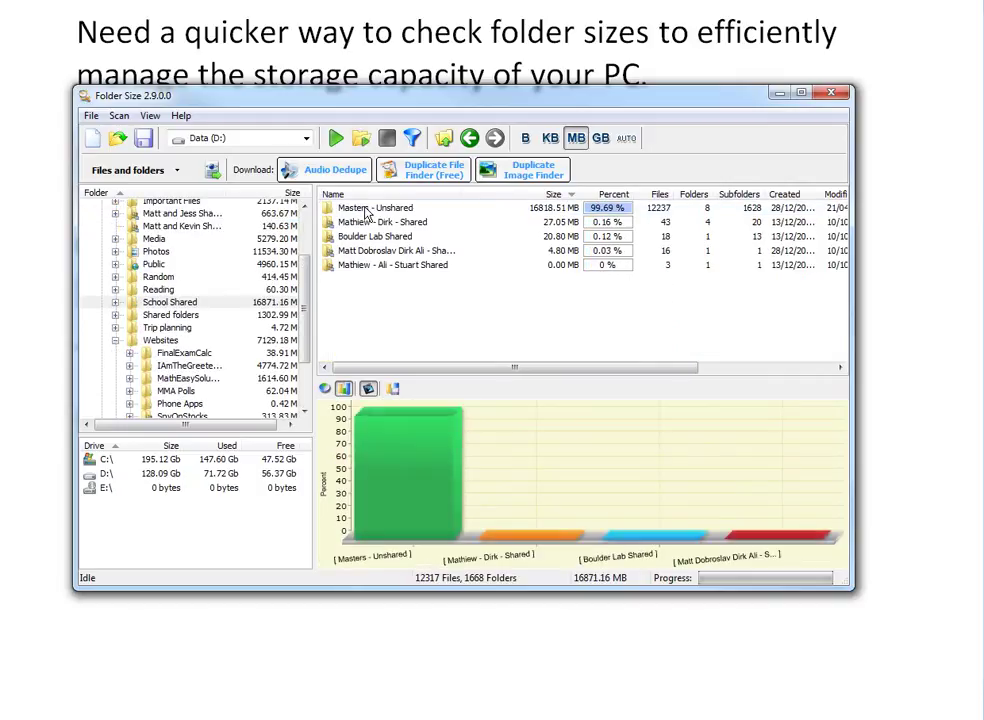
{"action": "double_click", "coordinate": [366, 209]}
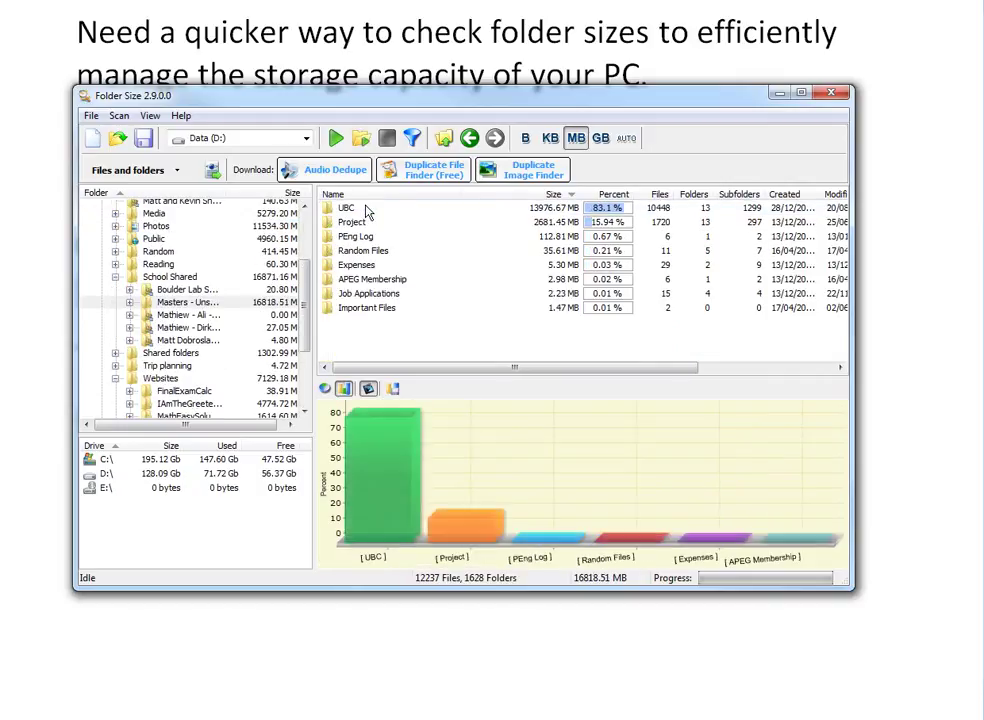
{"action": "double_click", "coordinate": [347, 210]}
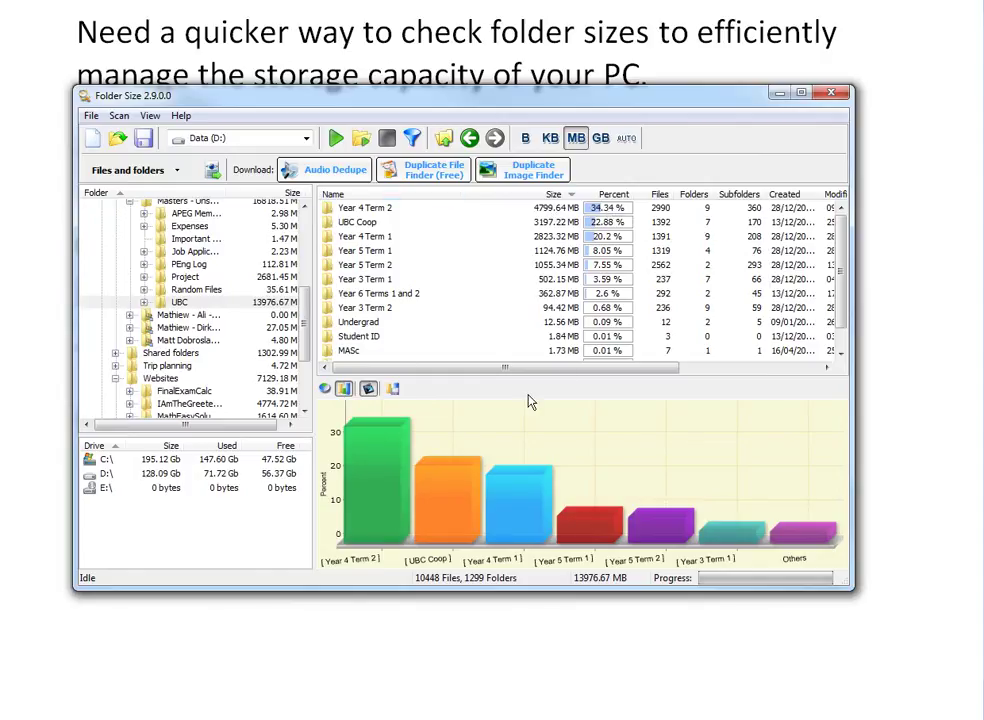
{"action": "scroll", "coordinate": [255, 240], "scroll_direction": "up", "scroll_amount": 5}
Go back to Dropbox and list and chart the Business subfolder's sizes
{"action": "left_click", "coordinate": [255, 233]}
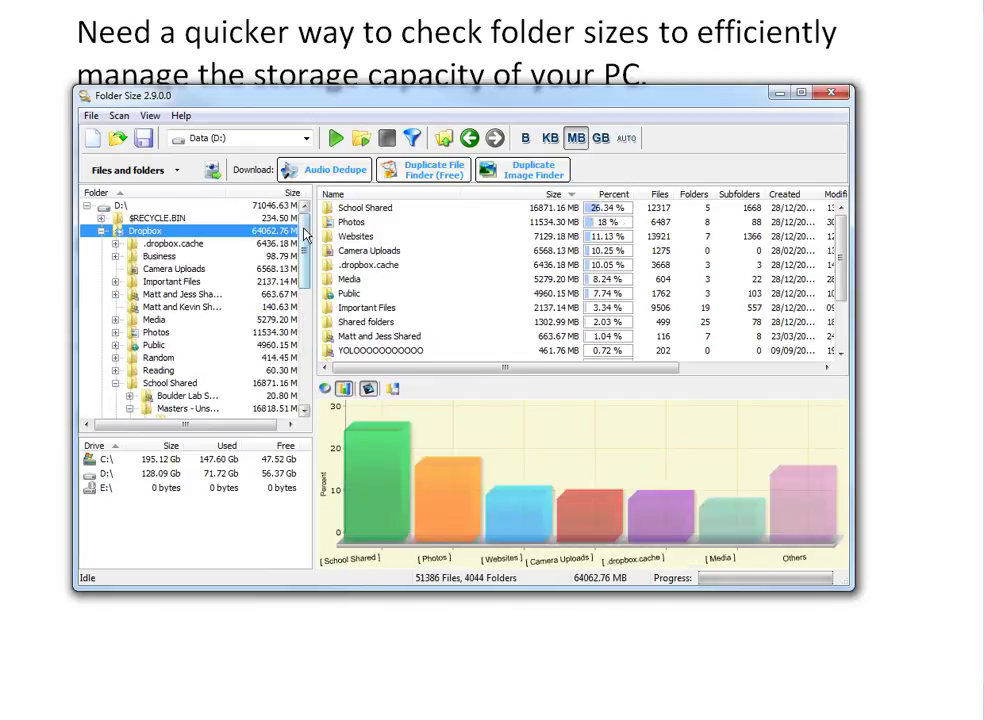
{"action": "scroll", "coordinate": [309, 300], "scroll_direction": "down", "scroll_amount": 5}
{"action": "left_click_drag", "start_coordinate": [310, 307], "coordinate": [303, 230]}
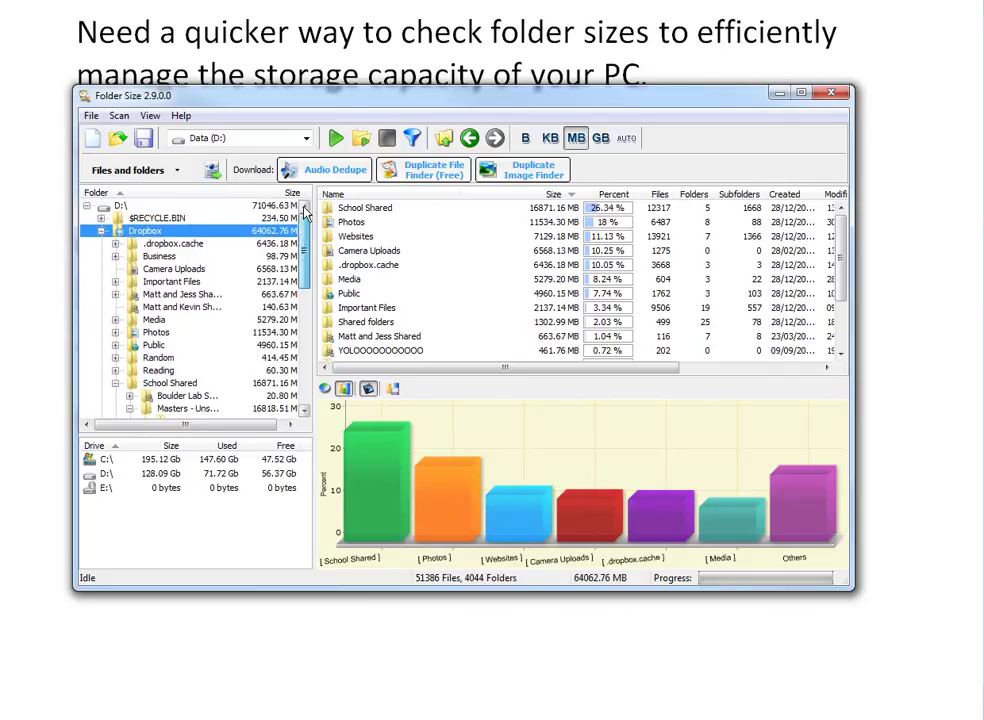
{"action": "left_click", "coordinate": [266, 254]}
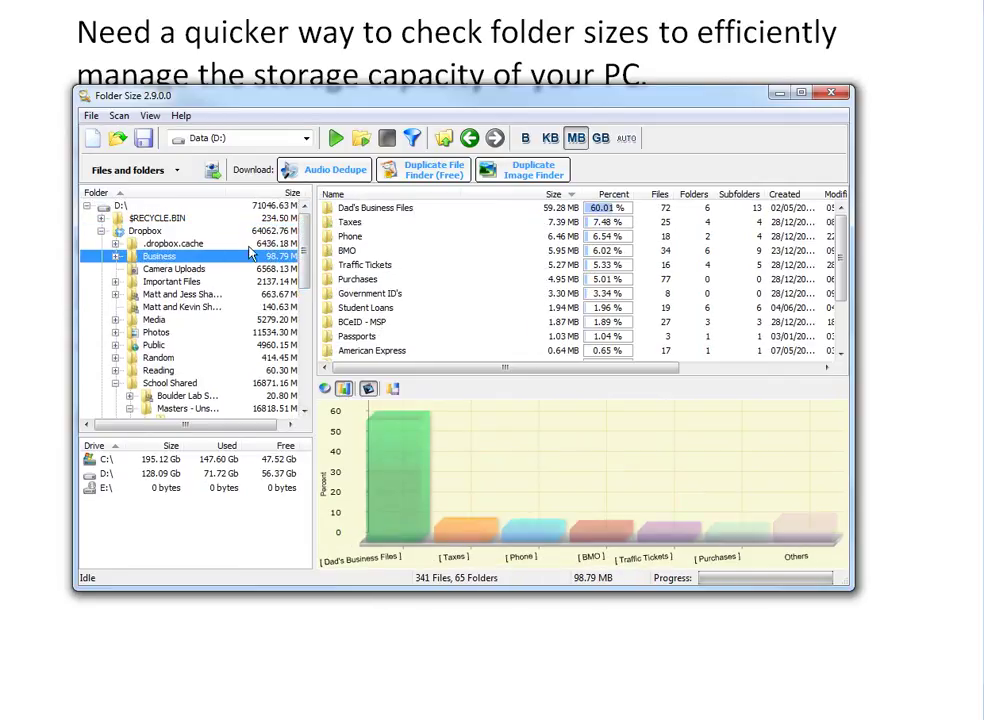
{"action": "scroll", "coordinate": [240, 397], "scroll_direction": "down", "scroll_amount": 8}
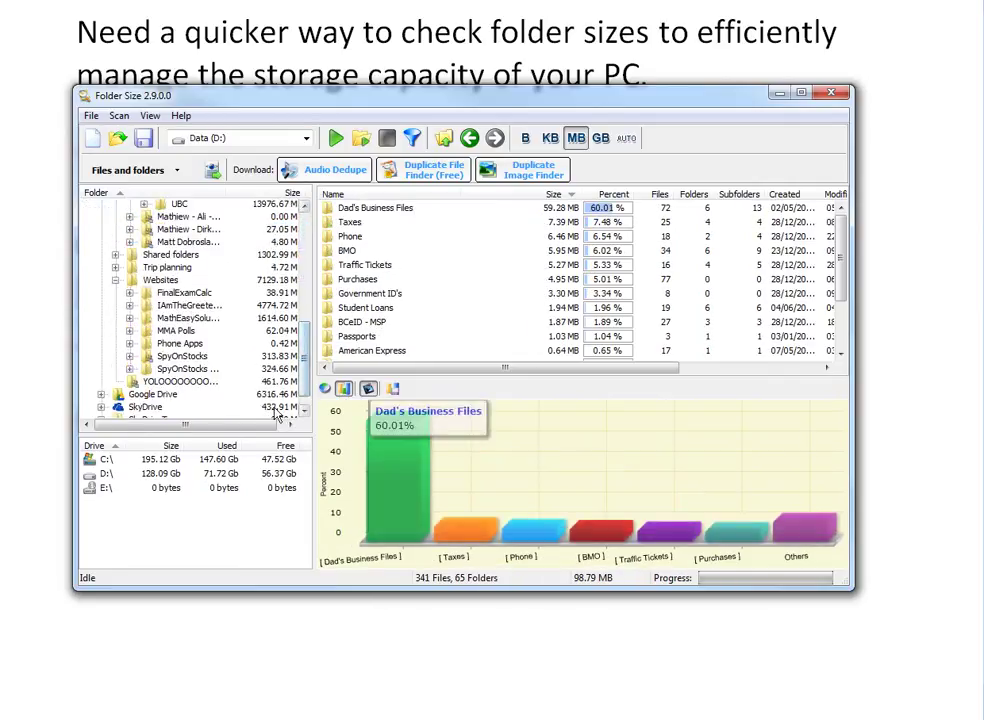
{"action": "scroll", "coordinate": [310, 358], "scroll_direction": "up", "scroll_amount": 8}
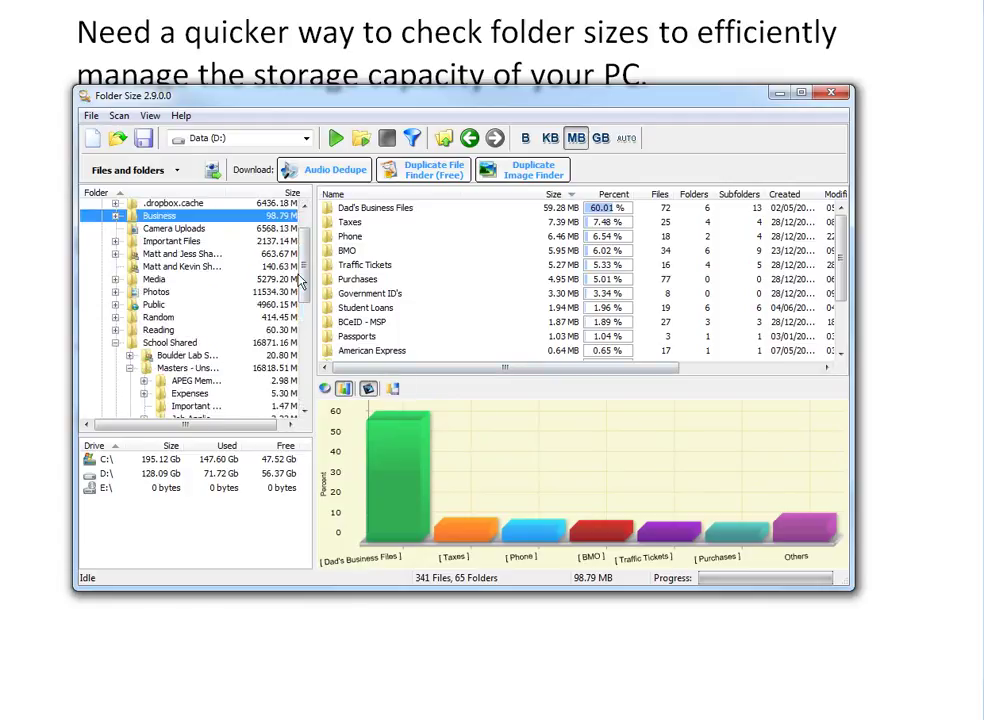
{"action": "scroll", "coordinate": [308, 257], "scroll_direction": "up", "scroll_amount": 1}
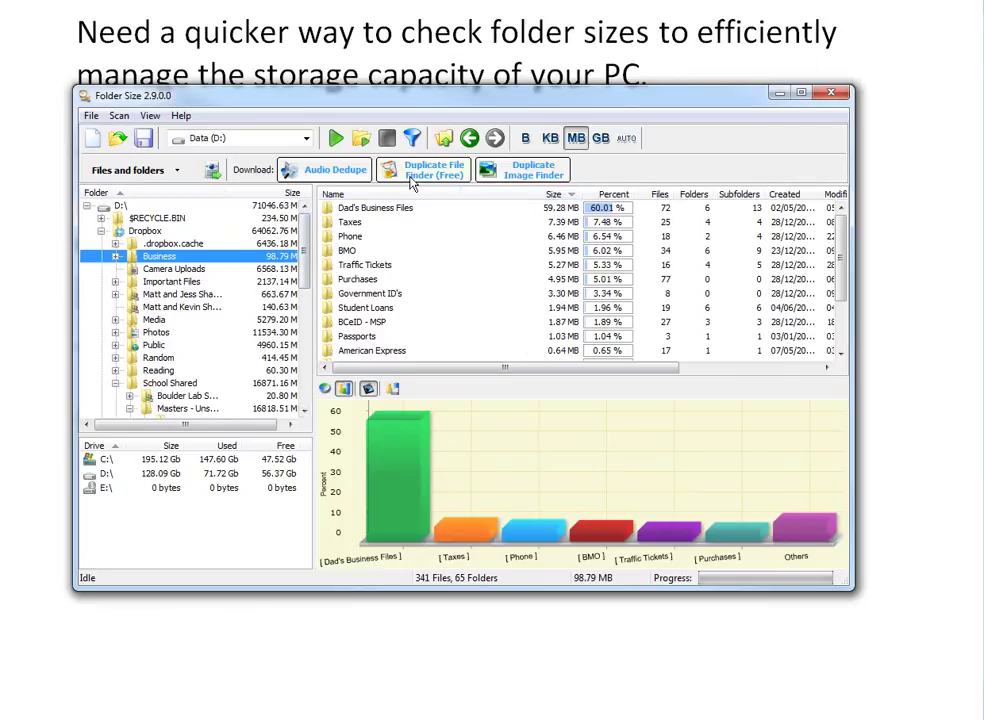
{"action": "scroll", "coordinate": [308, 290], "scroll_direction": "down", "scroll_amount": 3}
{"action": "scroll", "coordinate": [313, 293], "scroll_direction": "up", "scroll_amount": 3}
Bring the Word notes to the top, highlighting and clearing the folder-properties sentence
{"action": "left_click", "coordinate": [513, 70]}
{"action": "scroll", "coordinate": [503, 350], "scroll_direction": "up", "scroll_amount": 9}
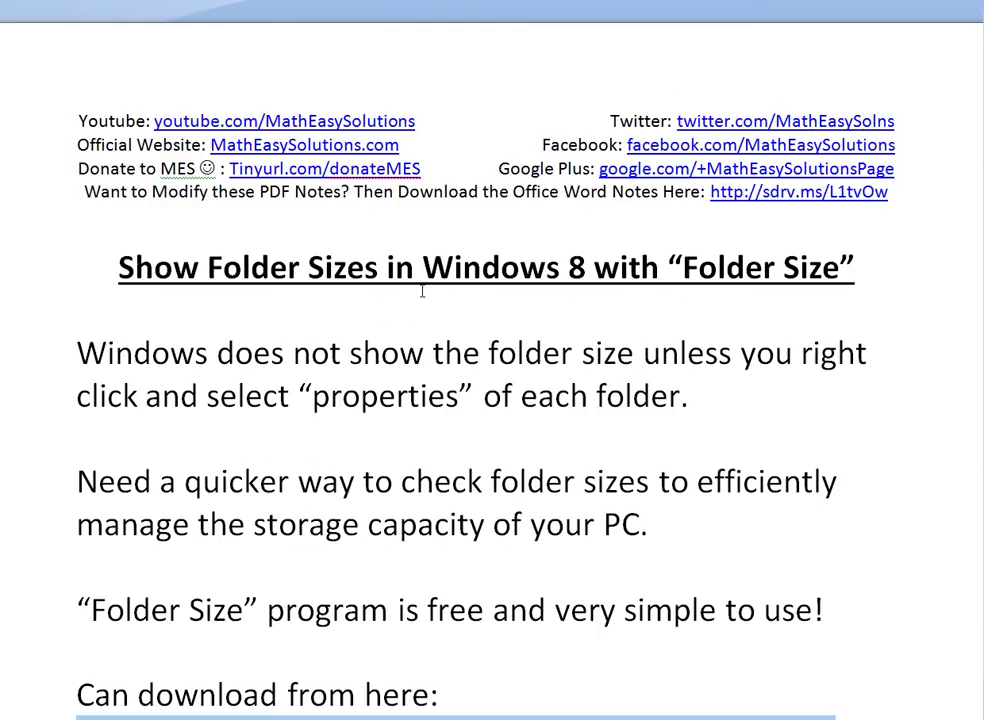
{"action": "left_click_drag", "start_coordinate": [467, 398], "coordinate": [433, 353]}
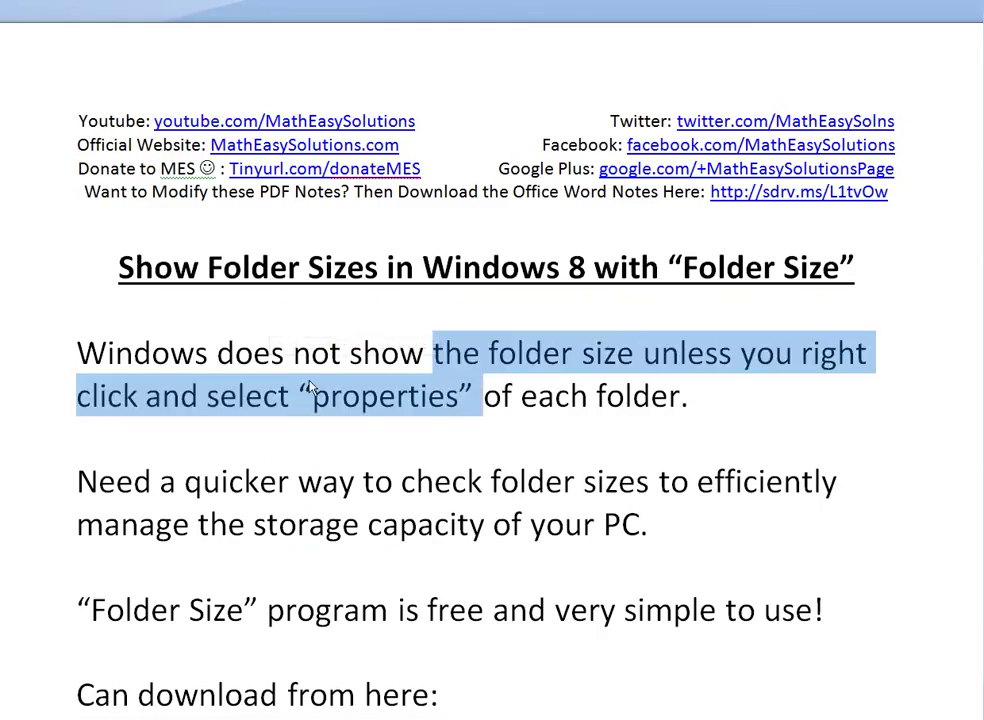
{"action": "left_click", "coordinate": [338, 463]}
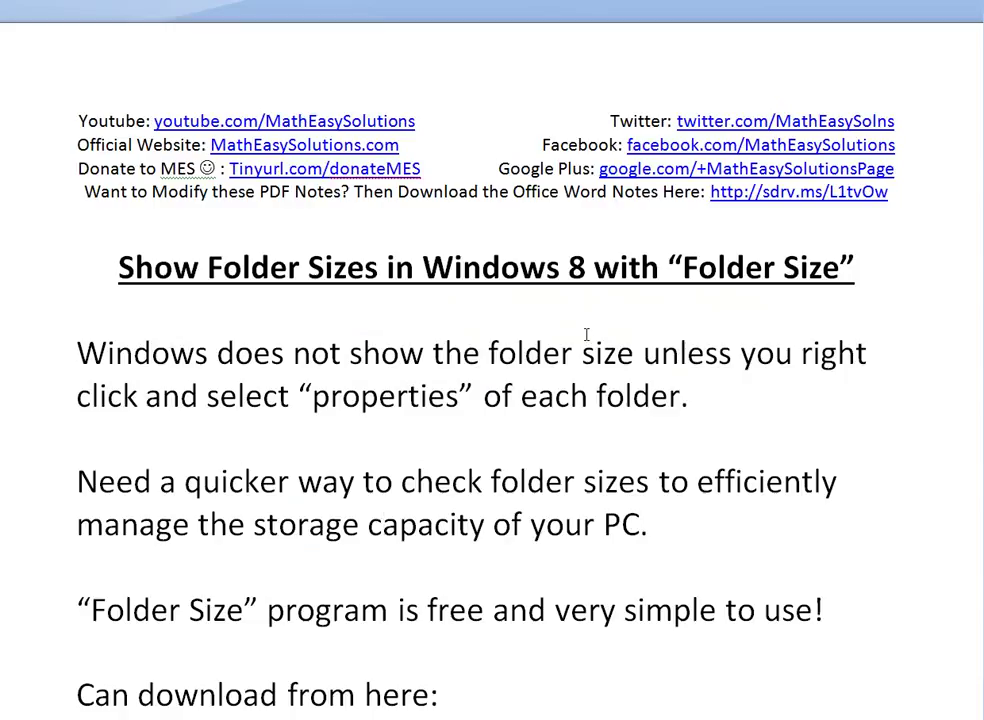